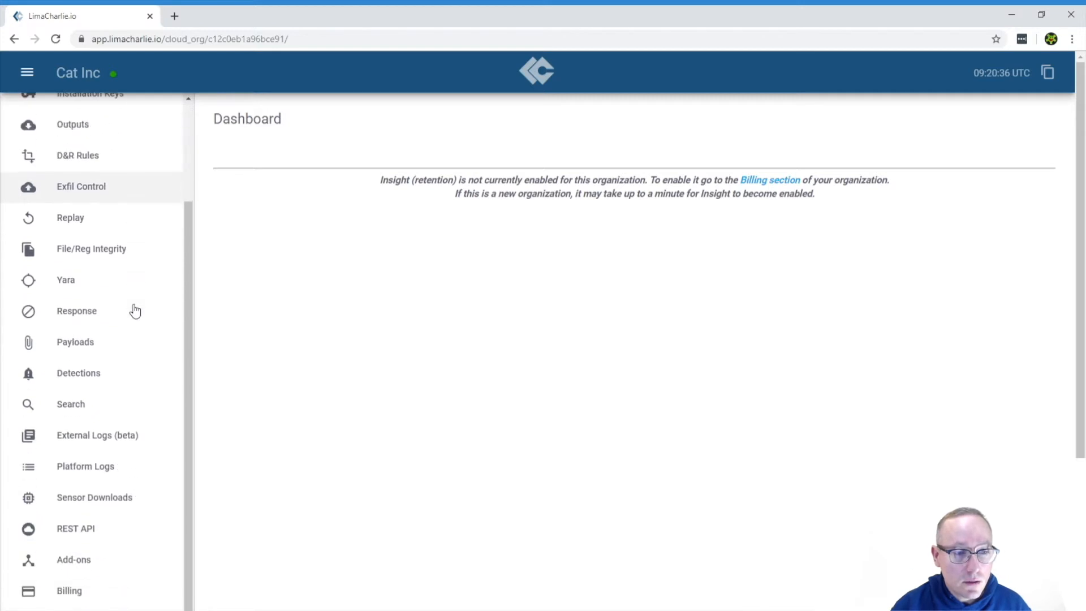
Step: Open the Sensor Downloads page to view the available installers
{"action": "left_click", "coordinate": [92, 502]}
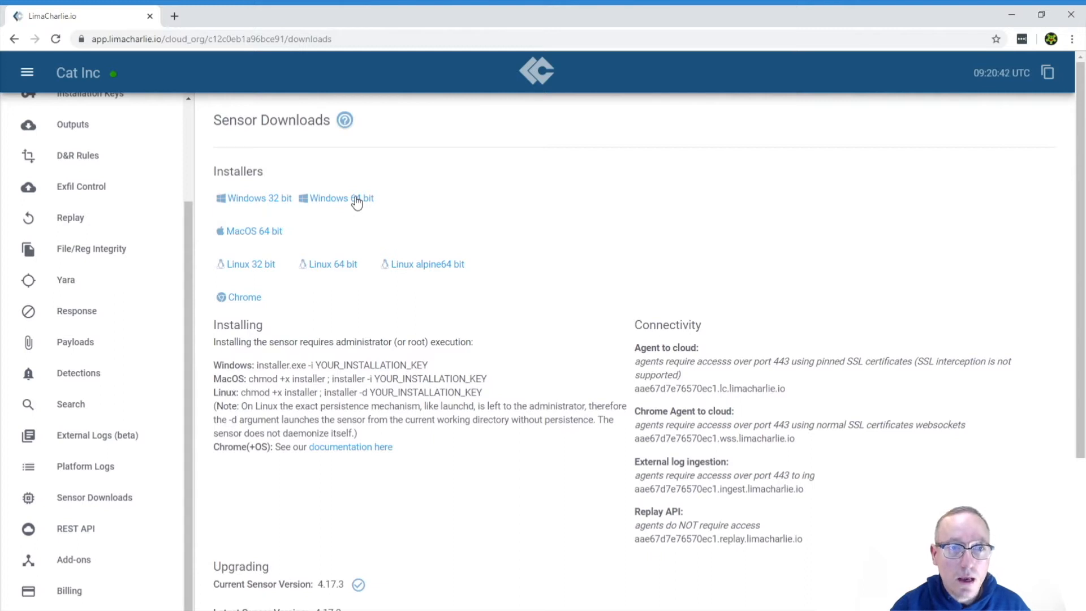
{"action": "scroll", "coordinate": [58, 315], "scroll_direction": "up", "scroll_amount": 3}
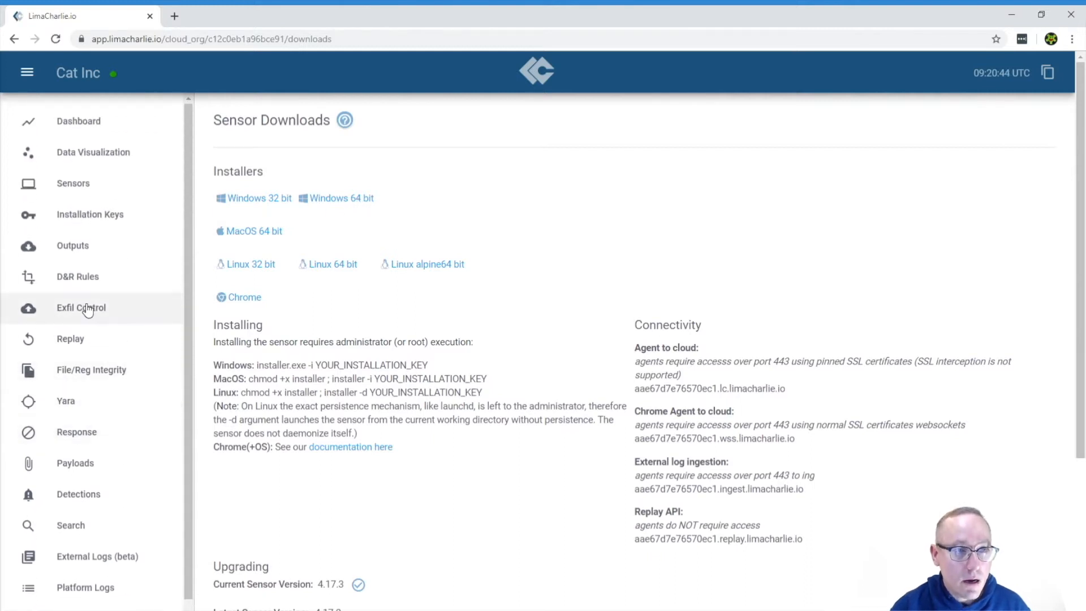
Step: Create a new installation key with description Cat 1 and the tag workstation
{"action": "left_click", "coordinate": [95, 220]}
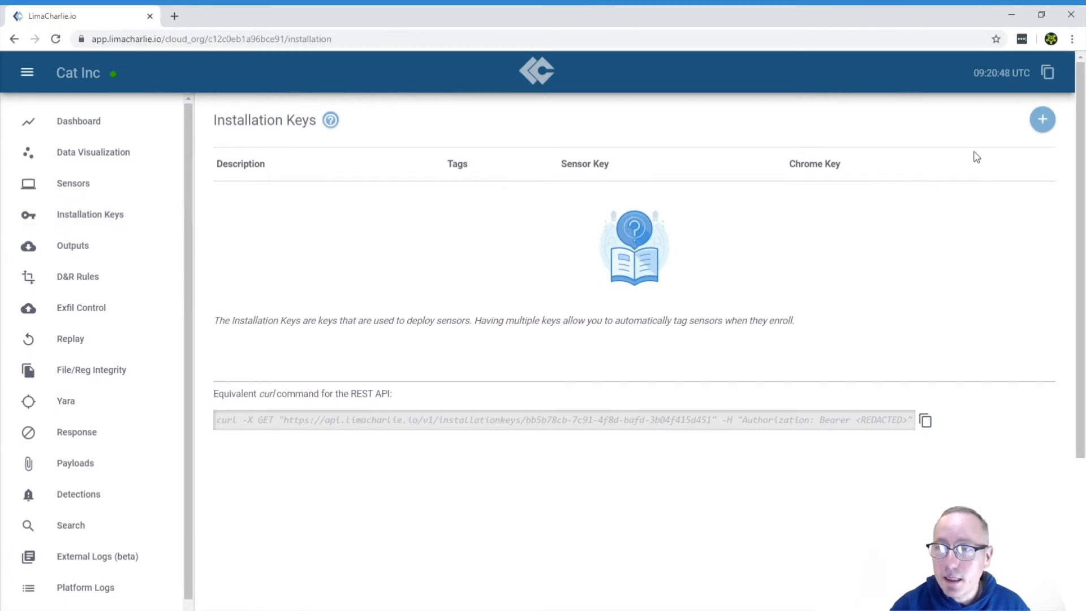
{"action": "left_click", "coordinate": [1042, 120]}
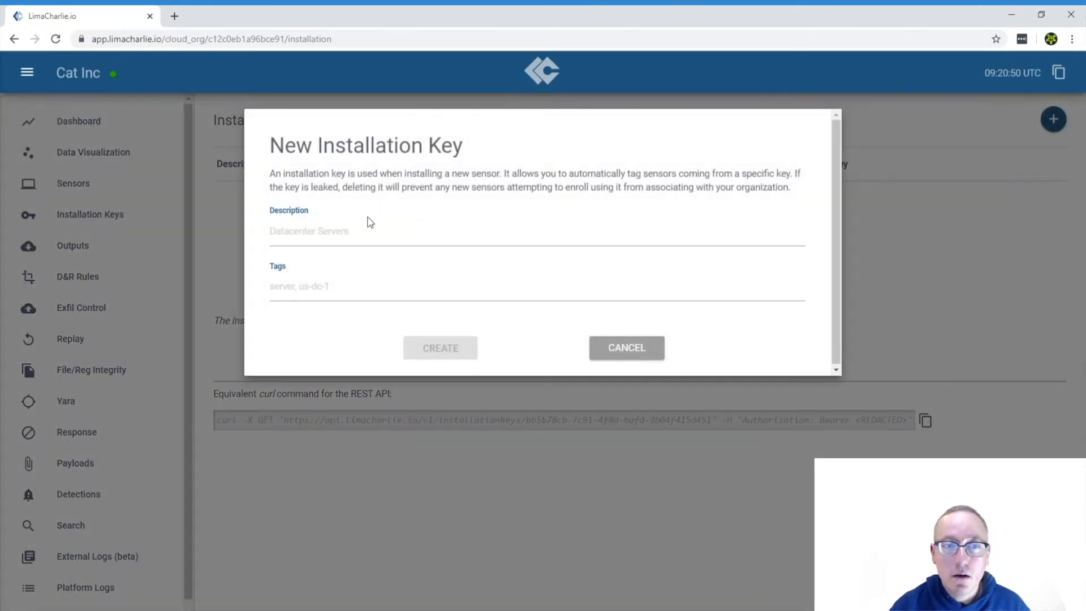
{"action": "left_click", "coordinate": [331, 238]}
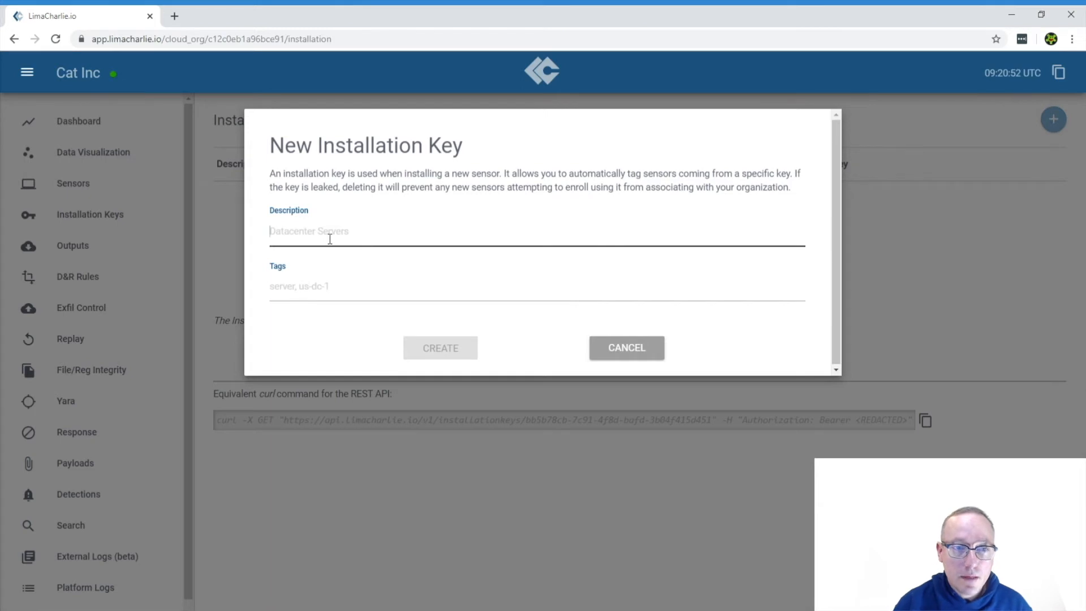
{"action": "type", "text": "Cat 1"}
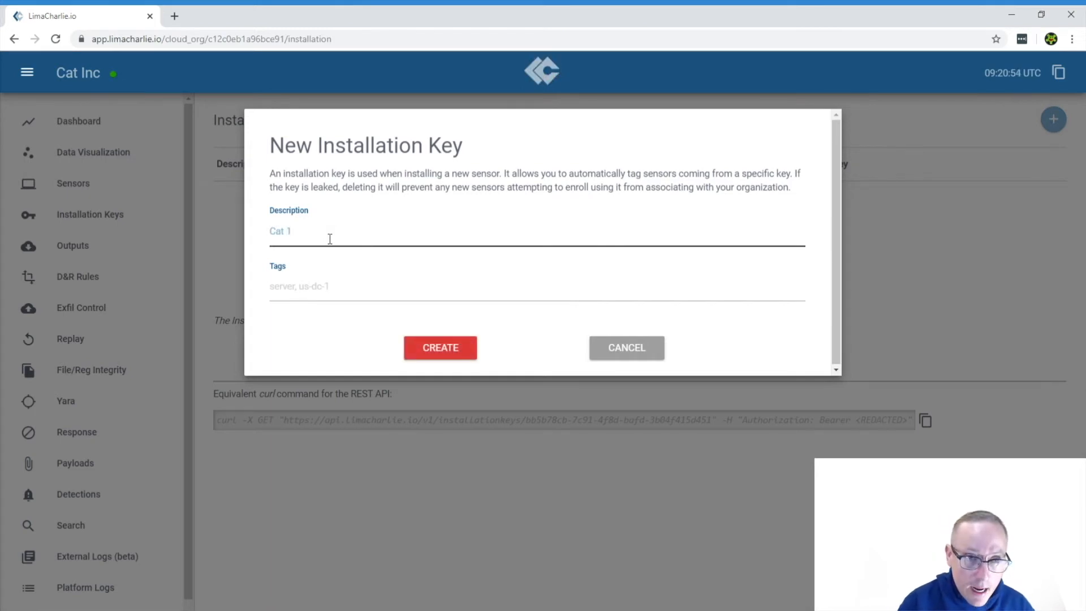
{"action": "left_click", "coordinate": [321, 292]}
{"action": "type", "text": "w"}
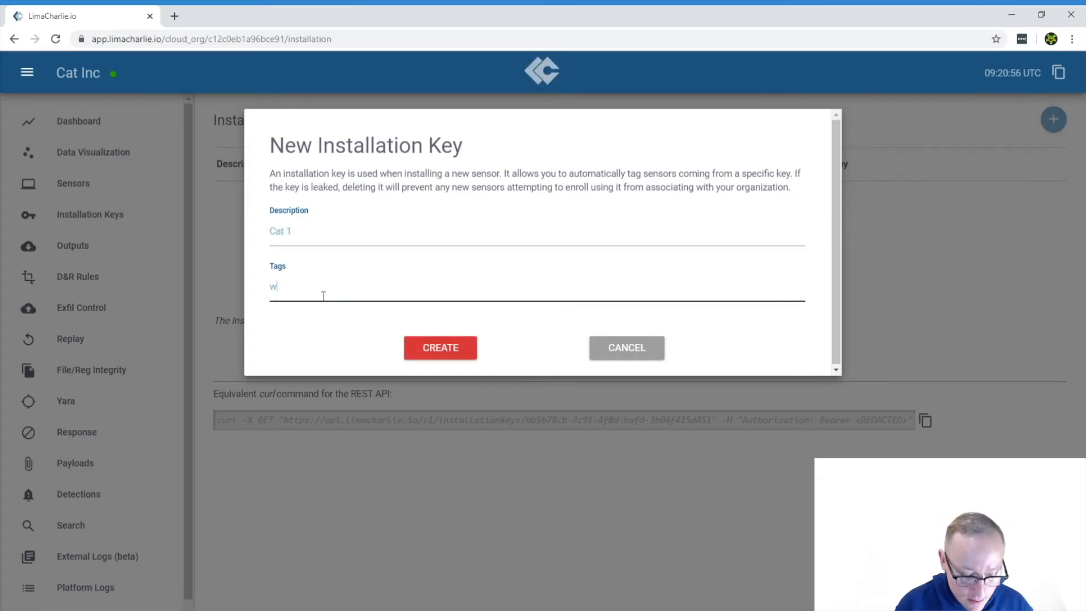
{"action": "type", "text": "orkstation"}
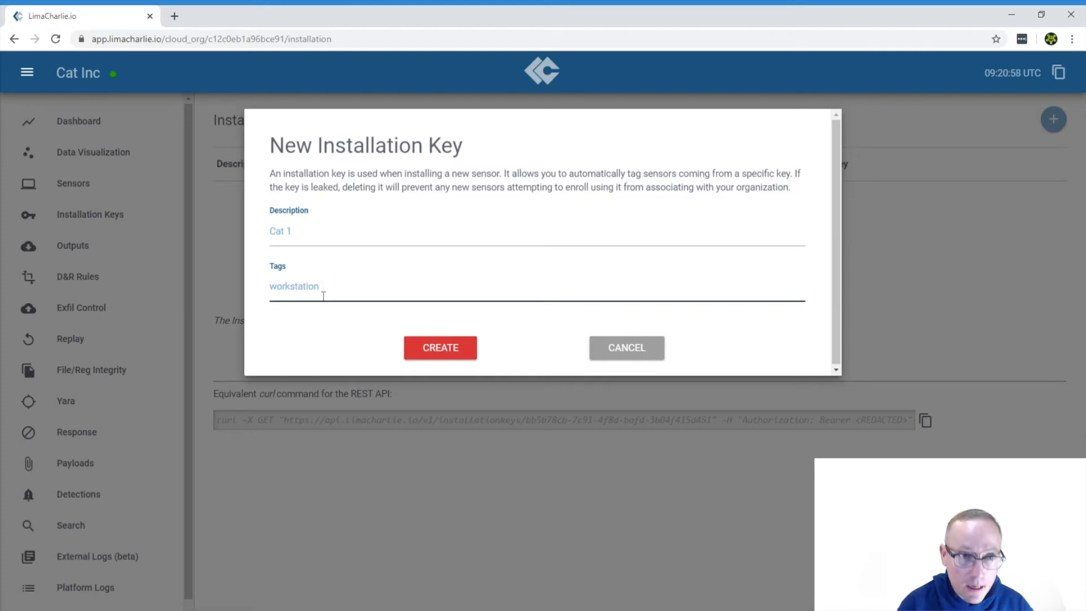
{"action": "left_click", "coordinate": [440, 354]}
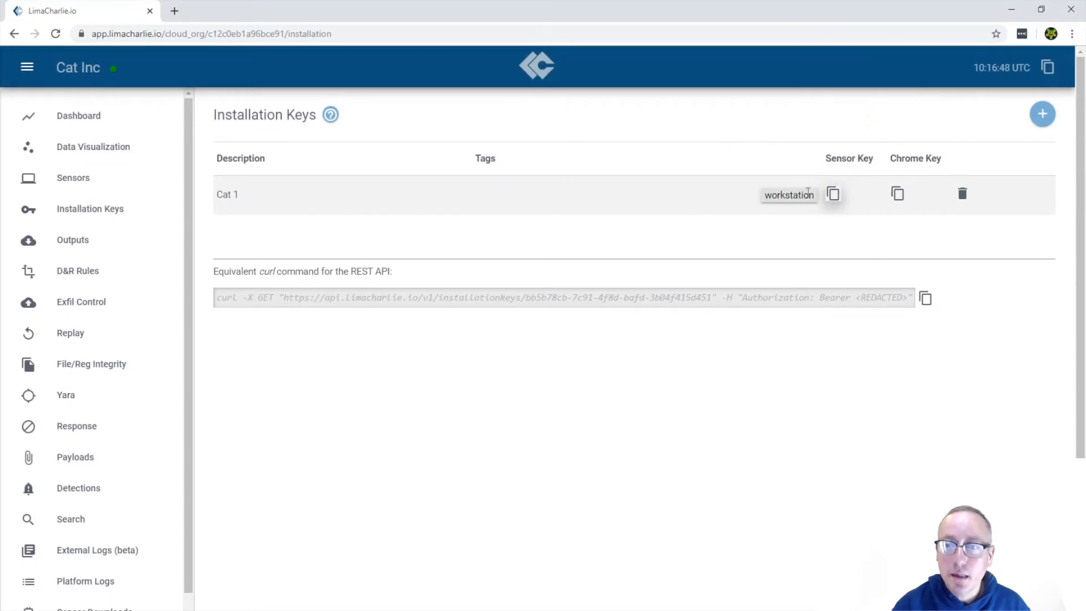
Step: Launch Command Prompt as administrator from the Start menu
{"action": "key", "text": "super"}
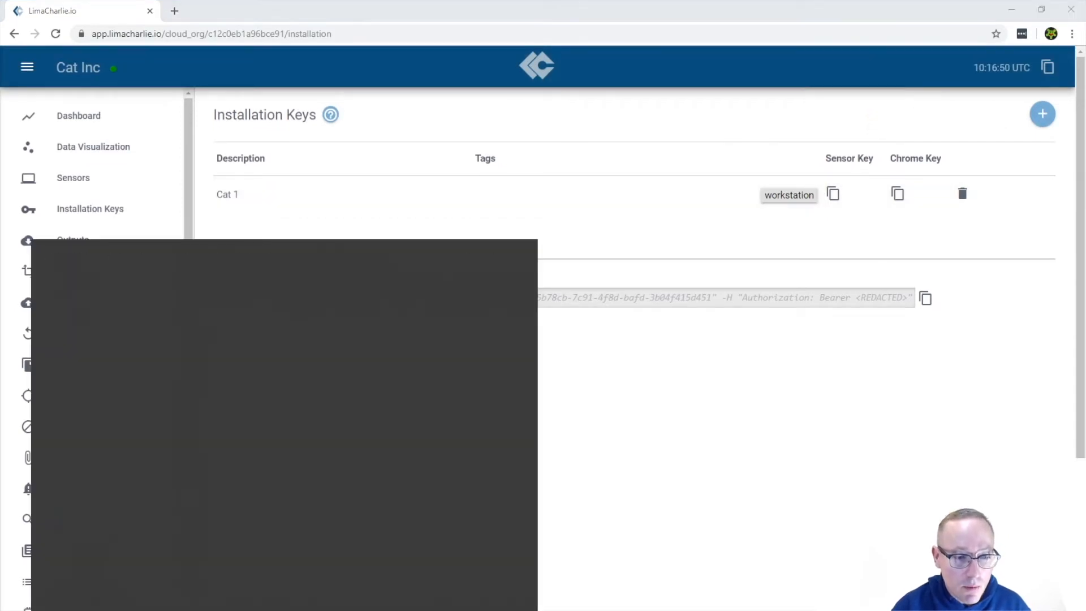
{"action": "right_click", "coordinate": [284, 333]}
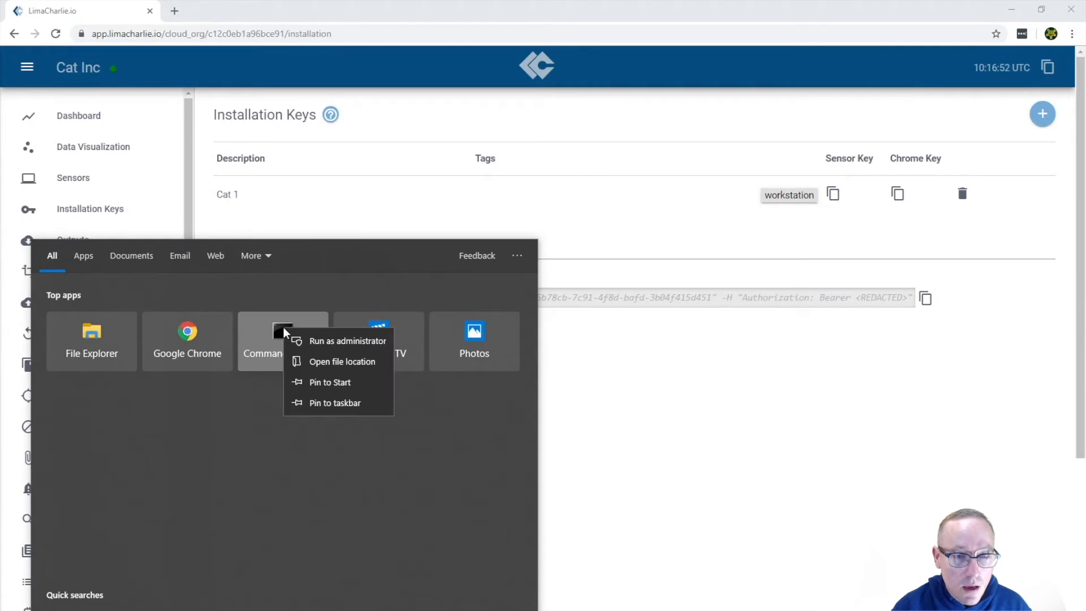
{"action": "left_click", "coordinate": [331, 343]}
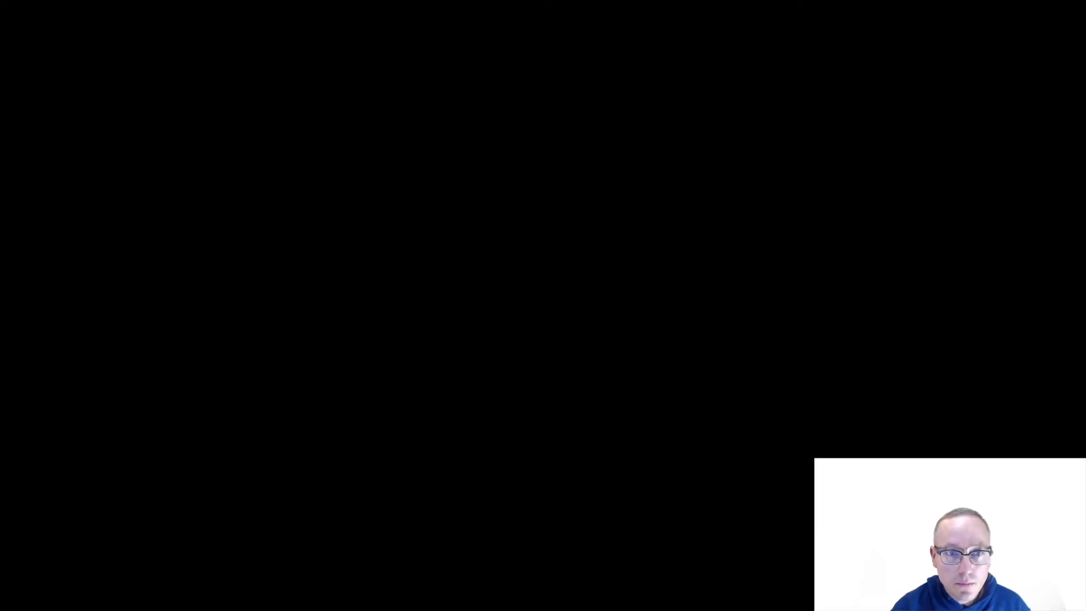
Step: Change the command prompt's directory to the current user's Downloads folder
{"action": "type", "text": "cd"}
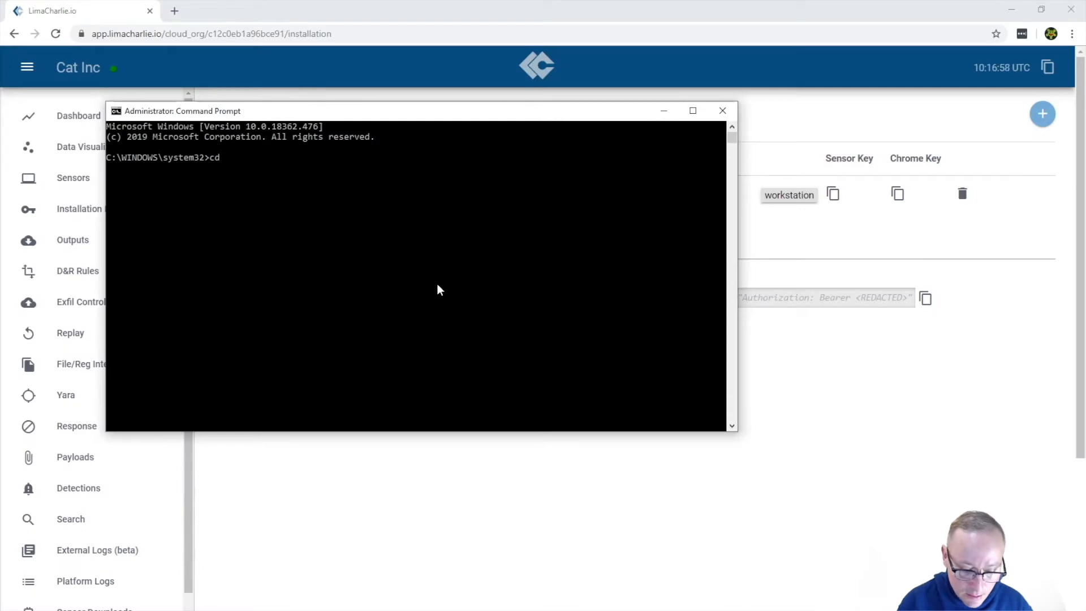
{"action": "type", "text": " C:\\U"}
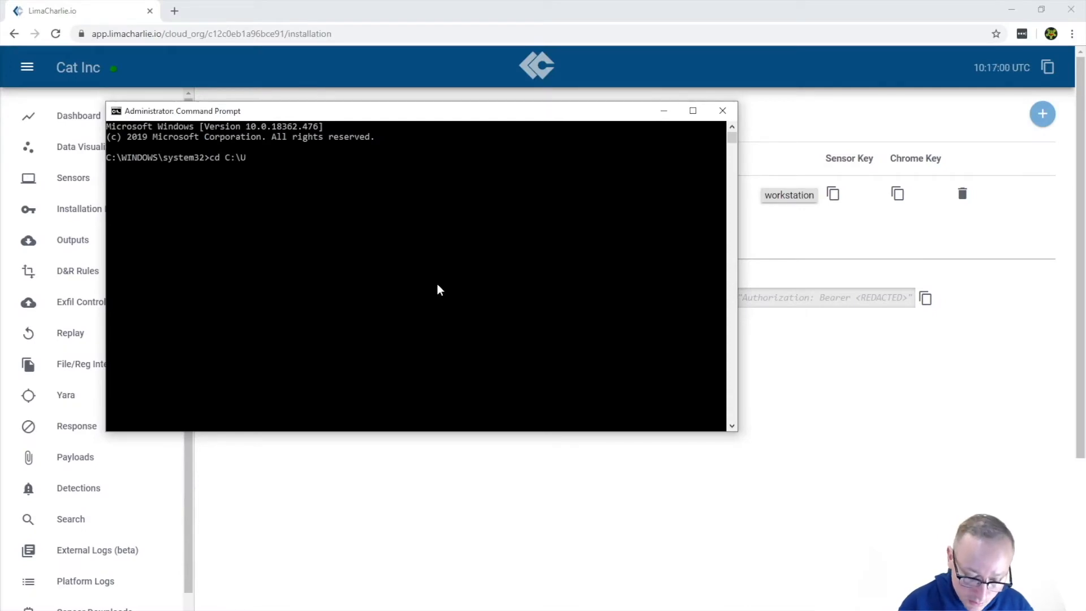
{"action": "type", "text": "sers\\ch"}
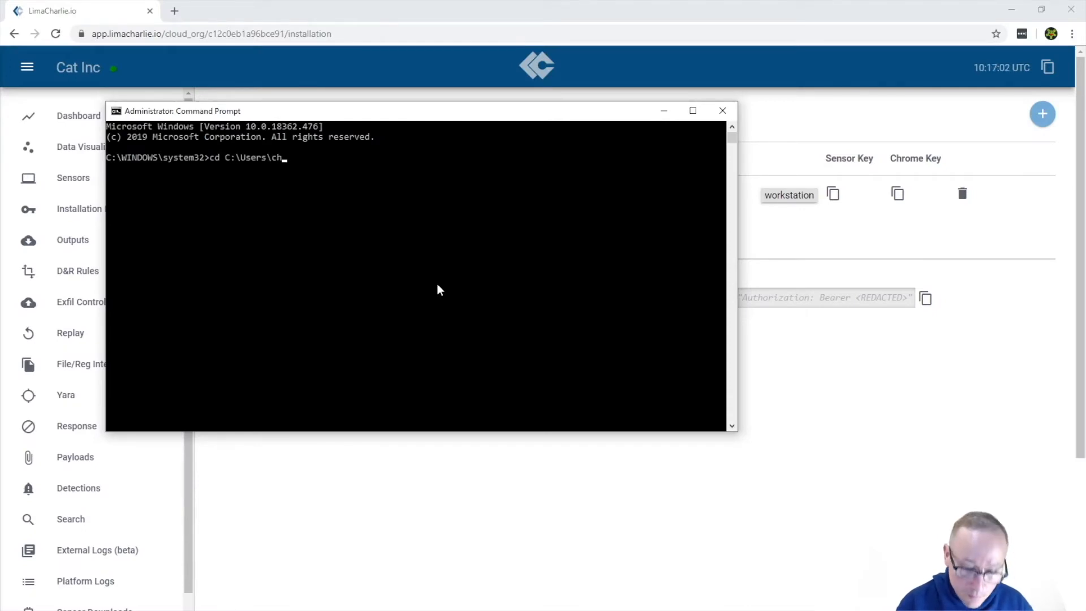
{"action": "type", "text": "ris\\Des"}
{"action": "key", "text": "Tab"}
{"action": "key", "text": "BackSpace"}
{"action": "key", "text": "BackSpace"}
{"action": "key", "text": "BackSpace"}
{"action": "key", "text": "BackSpace"}
{"action": "key", "text": "BackSpace"}
{"action": "key", "text": "BackSpace"}
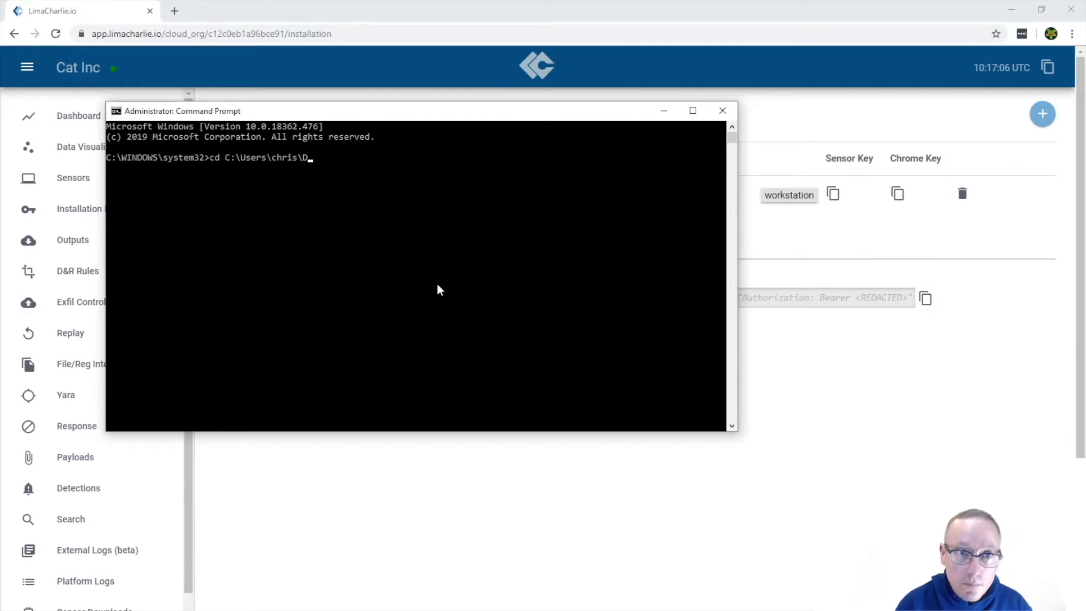
{"action": "type", "text": "ow"}
{"action": "key", "text": "Tab"}
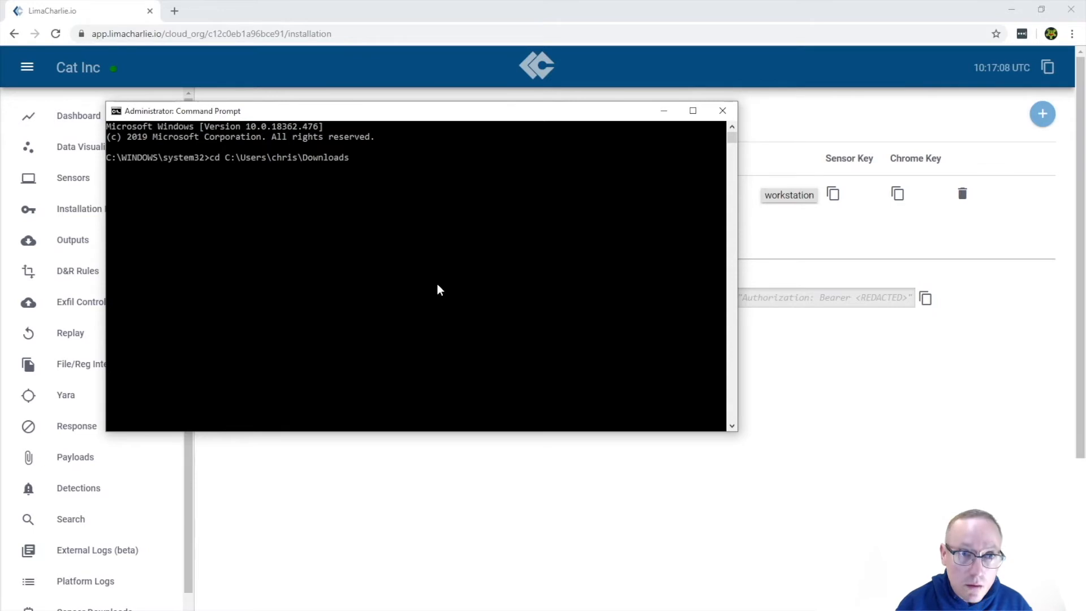
{"action": "key", "text": "Return"}
Step: Run lc_win_64.exe -i with the pasted installation key to install the sensor
{"action": "type", "text": "lc"}
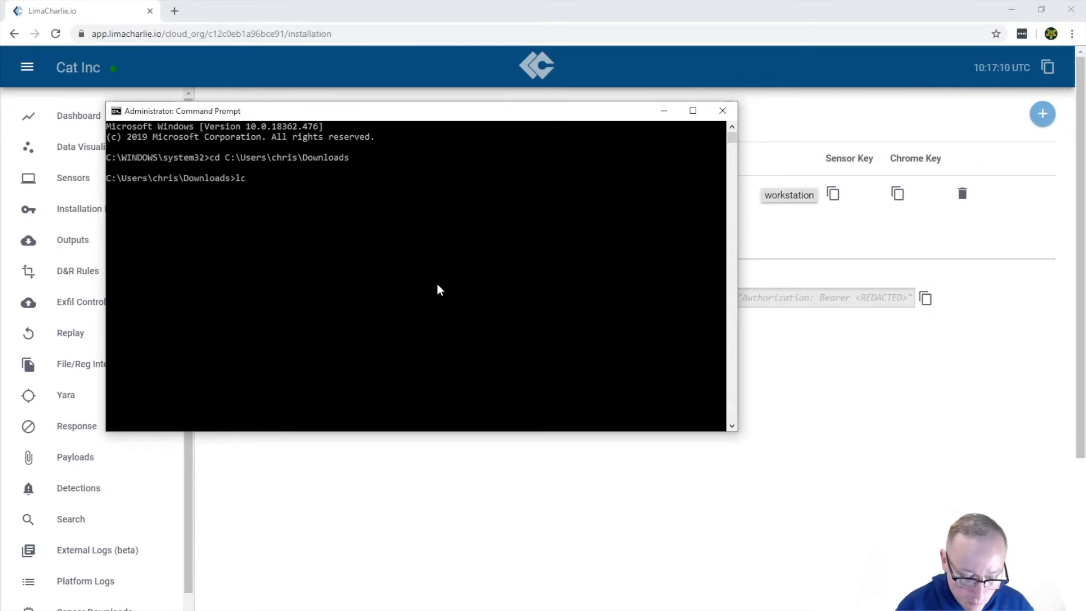
{"action": "key", "text": "Tab"}
{"action": "type", "text": "-i"}
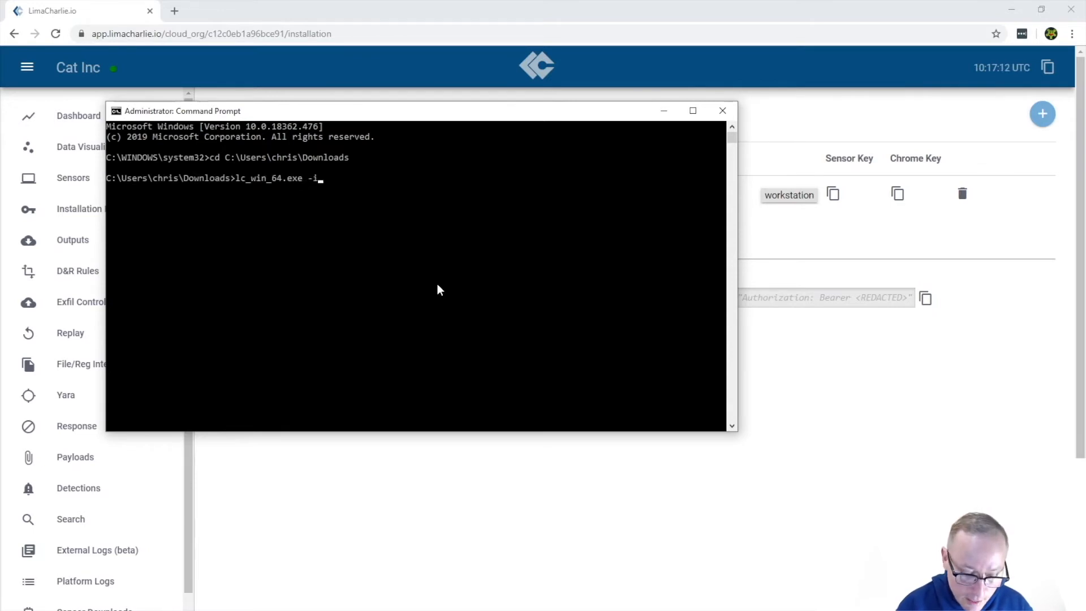
{"action": "right_click", "coordinate": [432, 205]}
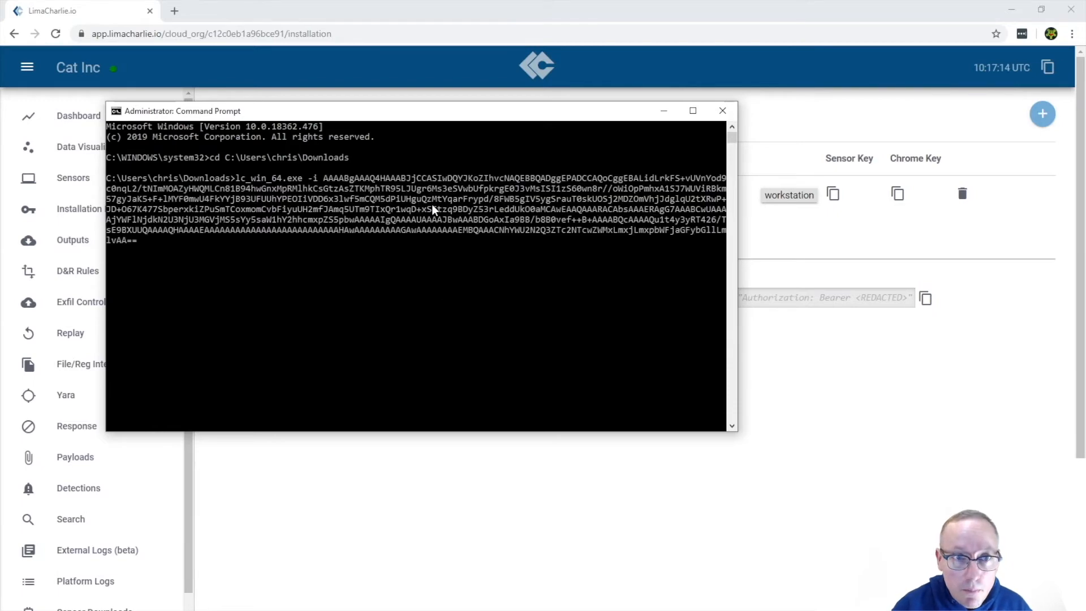
{"action": "key", "text": "Return"}
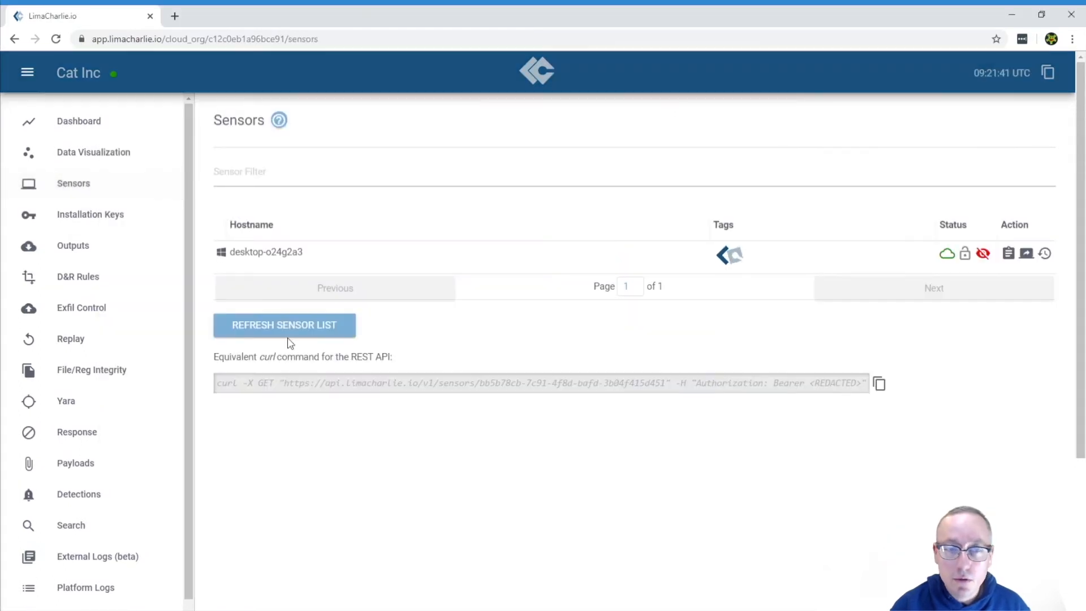
Step: Check the Sensors list for the newly enrolled workstation host
{"action": "left_click", "coordinate": [286, 335]}
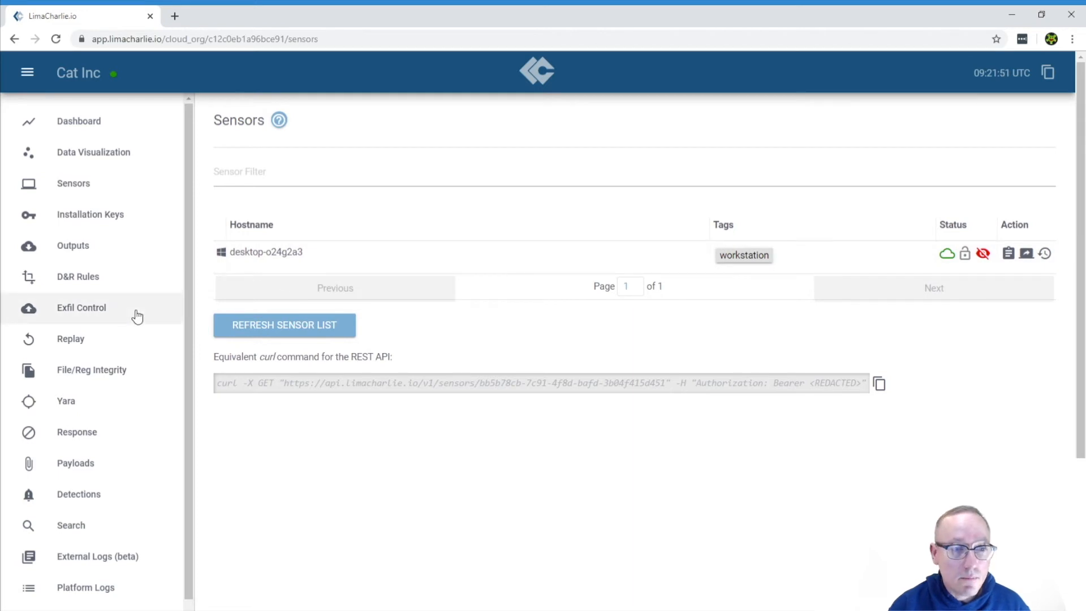
{"action": "scroll", "coordinate": [137, 316], "scroll_direction": "down", "scroll_amount": 2}
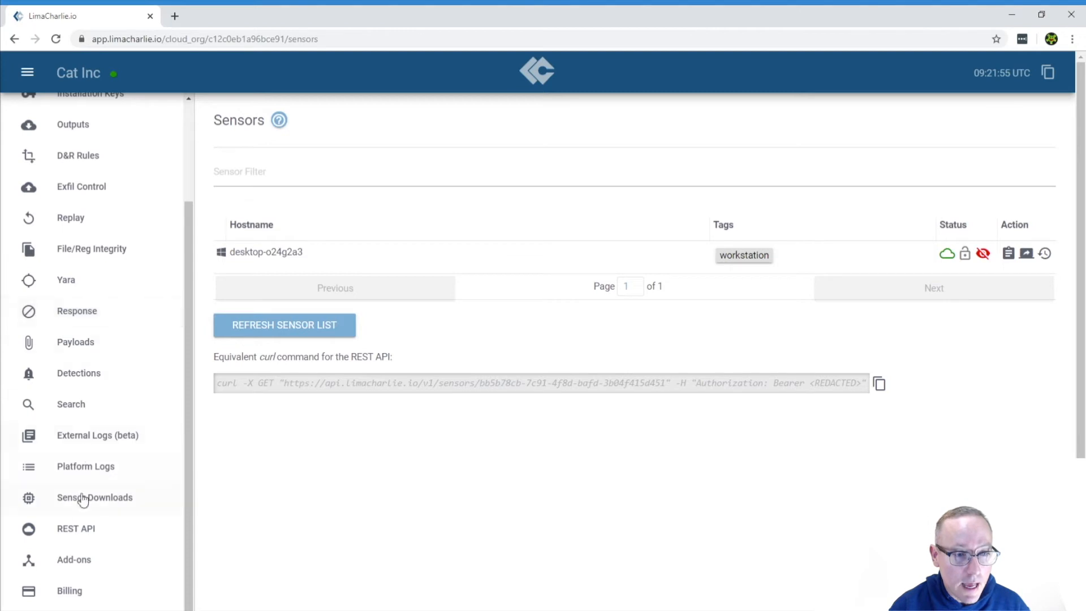
Step: Open the add-on subscriptions and subscribe to the sigma add-on, confirming the subscription
{"action": "left_click", "coordinate": [82, 560]}
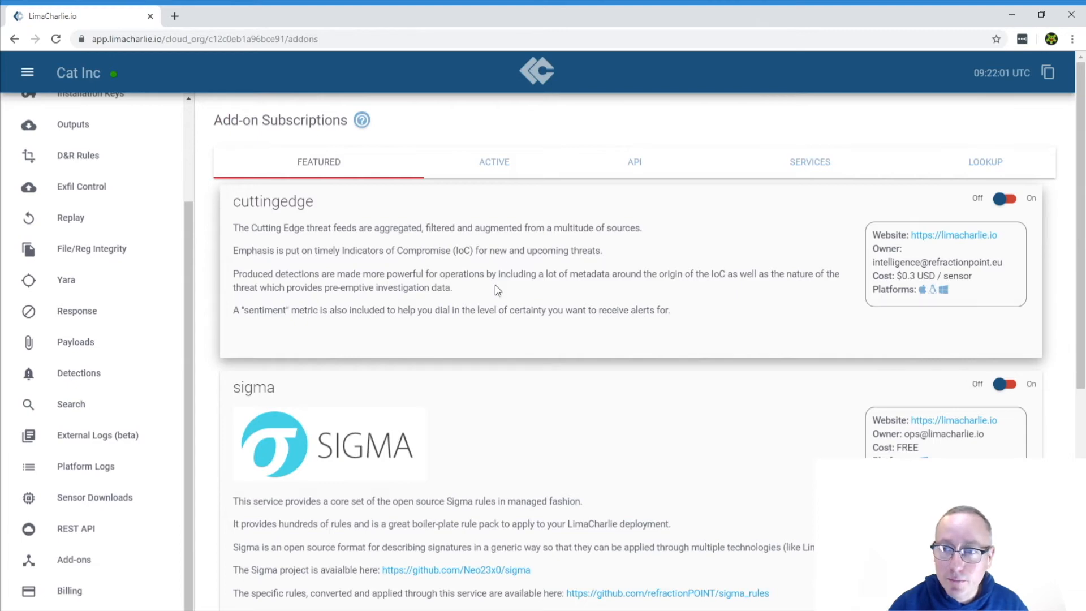
{"action": "scroll", "coordinate": [519, 289], "scroll_direction": "down", "scroll_amount": 4}
{"action": "scroll", "coordinate": [519, 289], "scroll_direction": "up", "scroll_amount": 3}
{"action": "scroll", "coordinate": [520, 290], "scroll_direction": "down", "scroll_amount": 2}
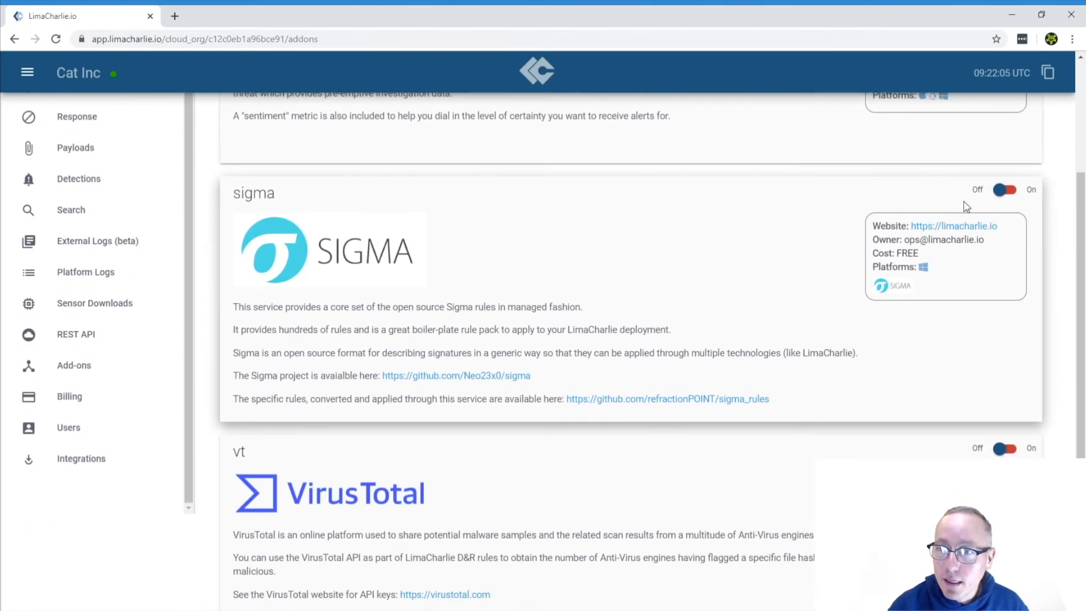
{"action": "left_click", "coordinate": [1011, 194]}
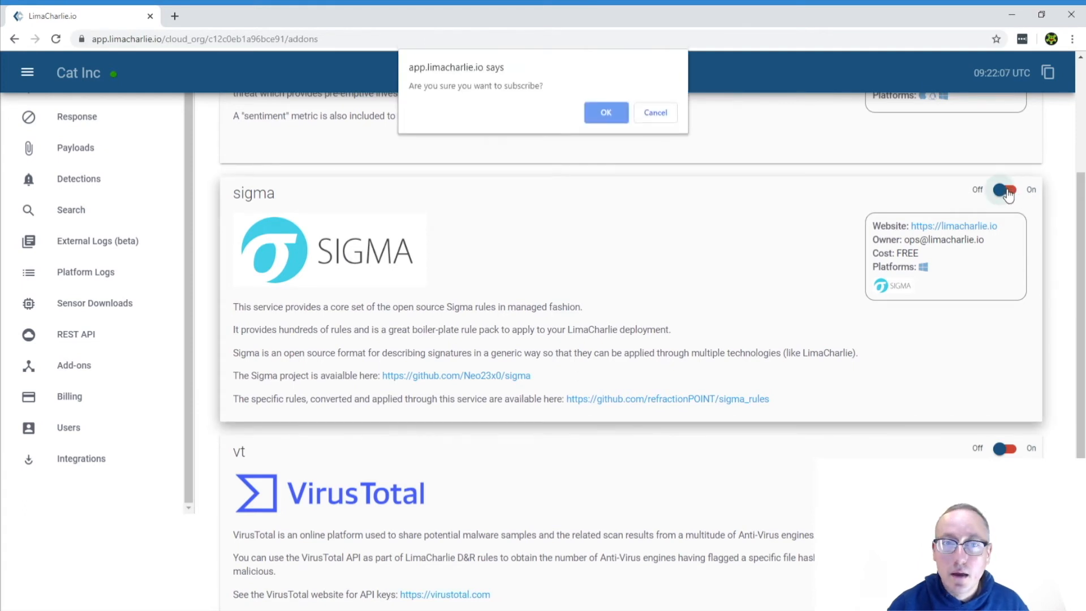
{"action": "left_click", "coordinate": [608, 106]}
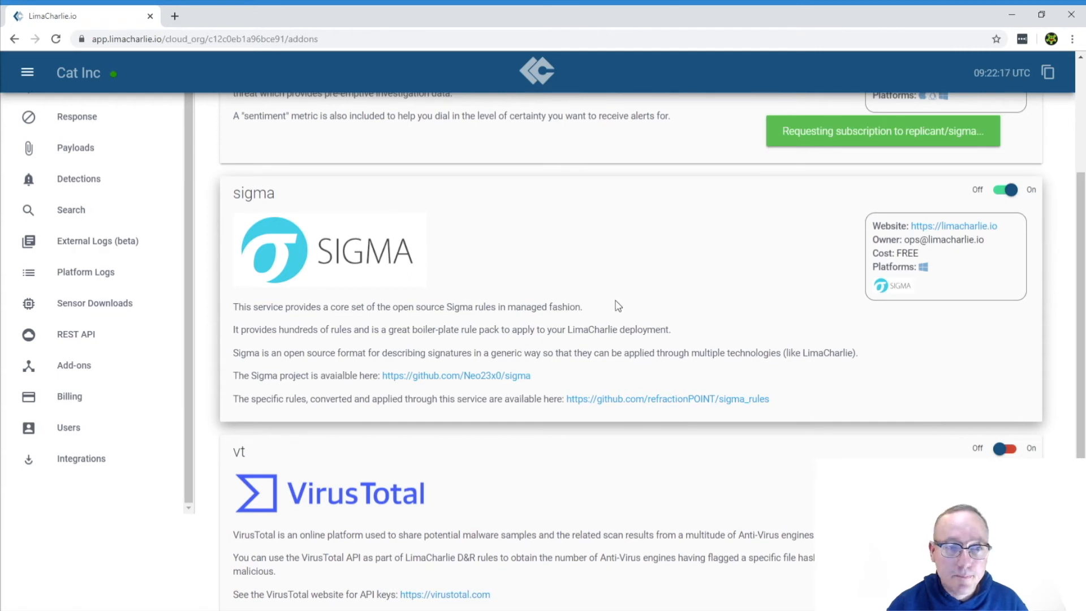
Step: Open the Detections page to review detections
{"action": "scroll", "coordinate": [404, 300], "scroll_direction": "up", "scroll_amount": 3}
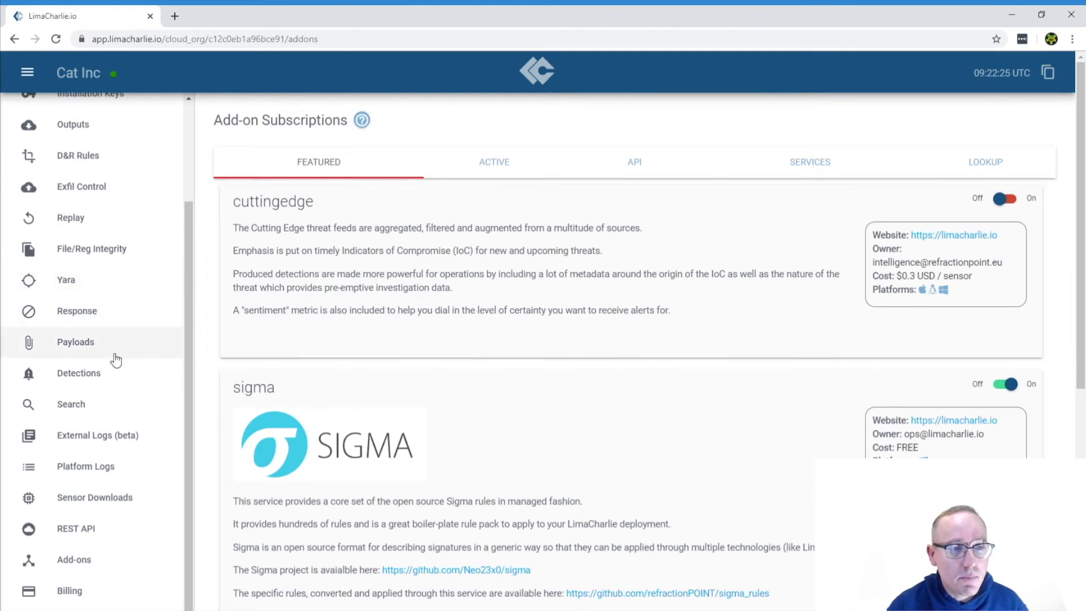
{"action": "left_click", "coordinate": [96, 381]}
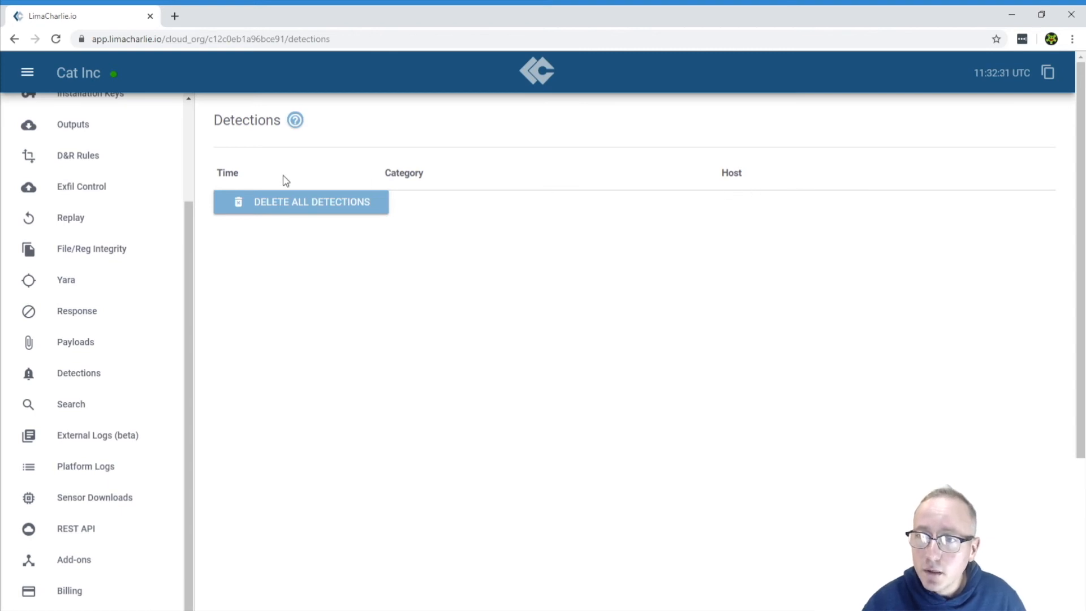
Step: Open the D&R Rules page and start a new False Positive rule named Not Evil
{"action": "left_click", "coordinate": [95, 155]}
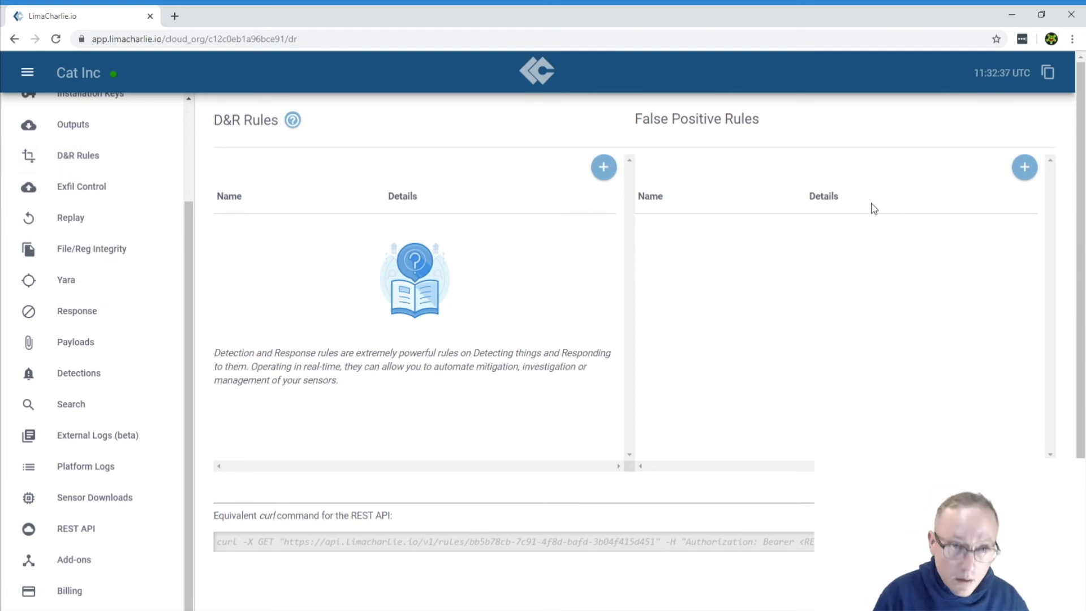
{"action": "left_click", "coordinate": [1024, 167]}
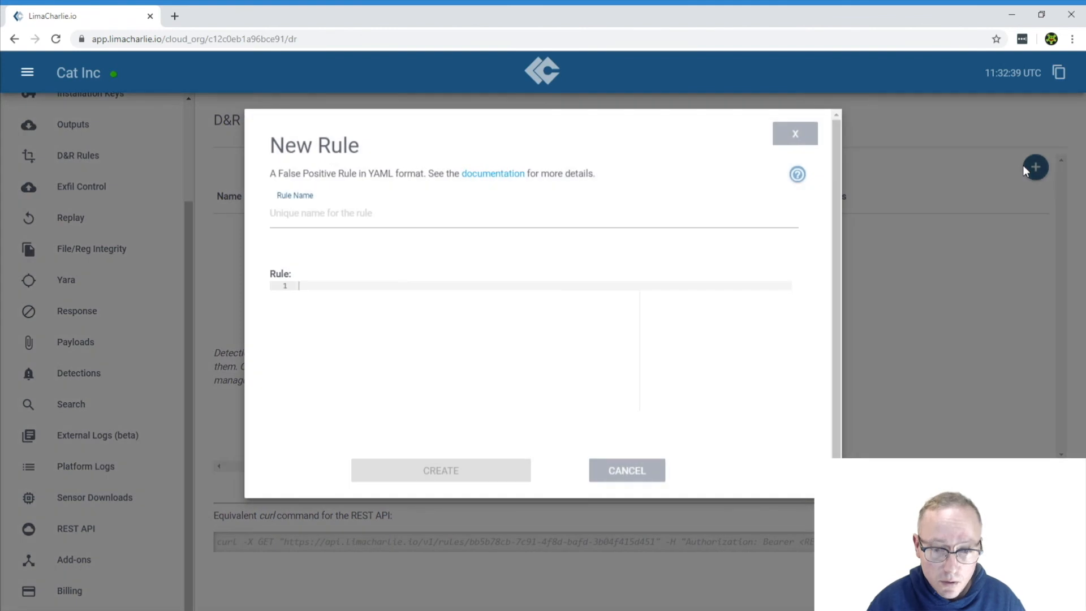
{"action": "left_click", "coordinate": [564, 220]}
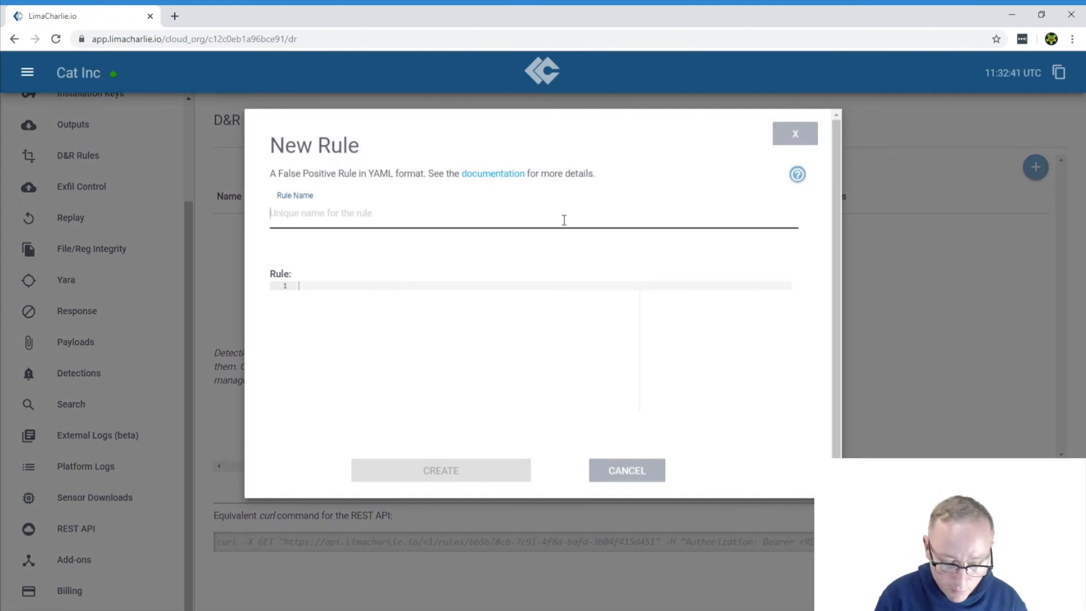
{"action": "type", "text": "Not Evil"}
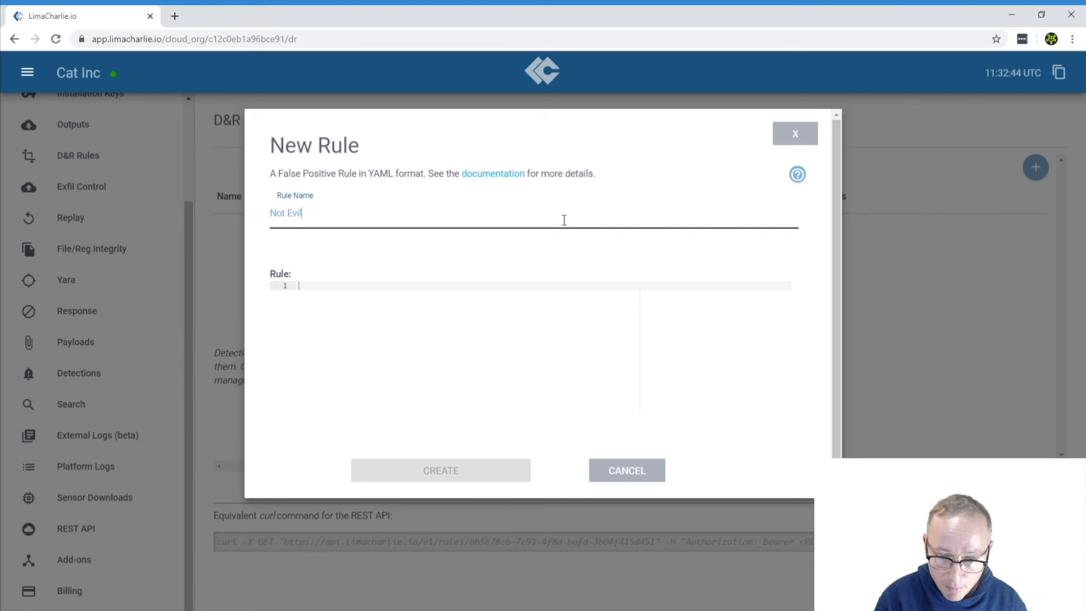
Step: Enter the rule lines op: ends with and path: detect/event/FILE_PATH
{"action": "left_click", "coordinate": [484, 296]}
{"action": "type", "text": "op:"}
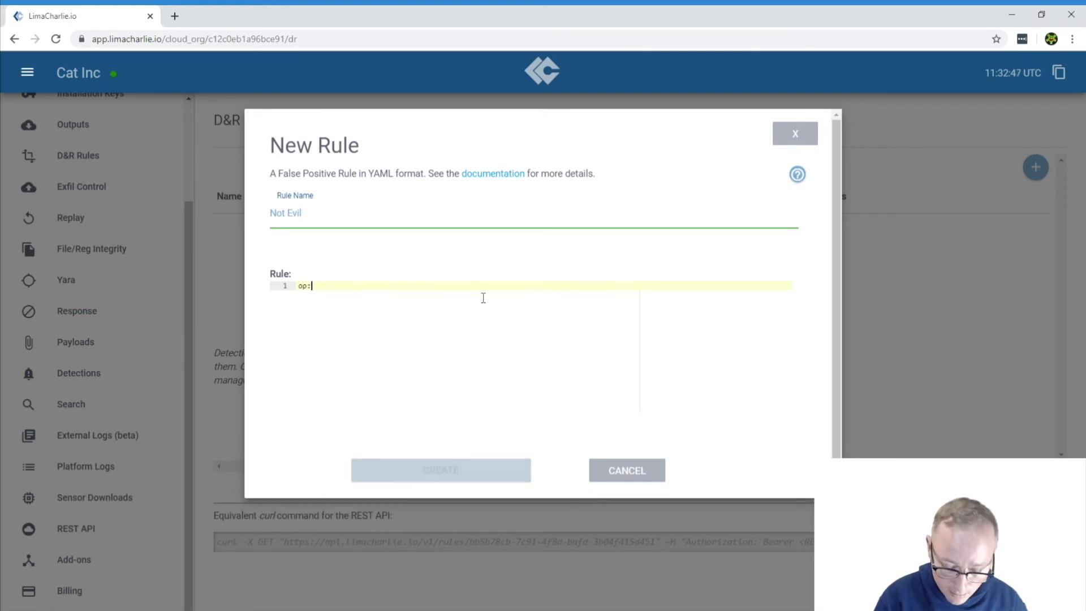
{"action": "type", "text": " ends"}
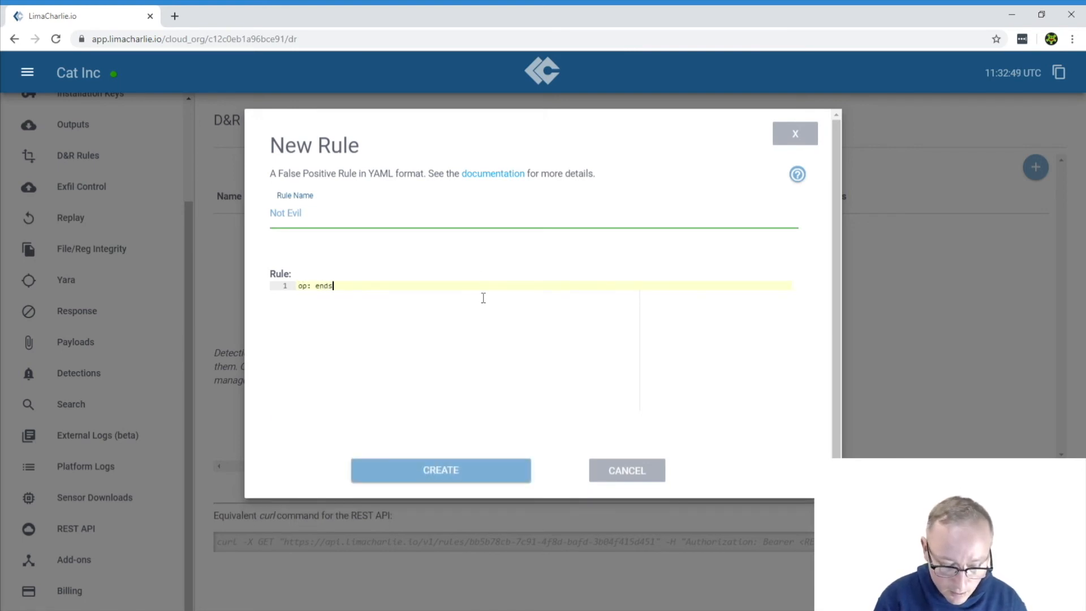
{"action": "type", "text": " with"}
{"action": "key", "text": "Return"}
{"action": "type", "text": "pat"}
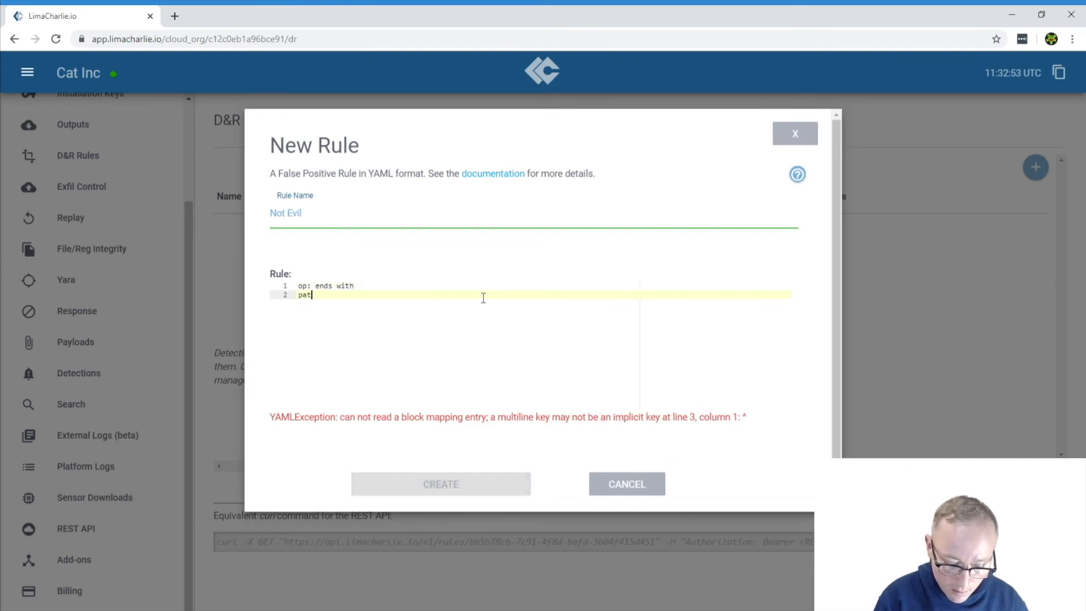
{"action": "type", "text": "h: detect/event/F"}
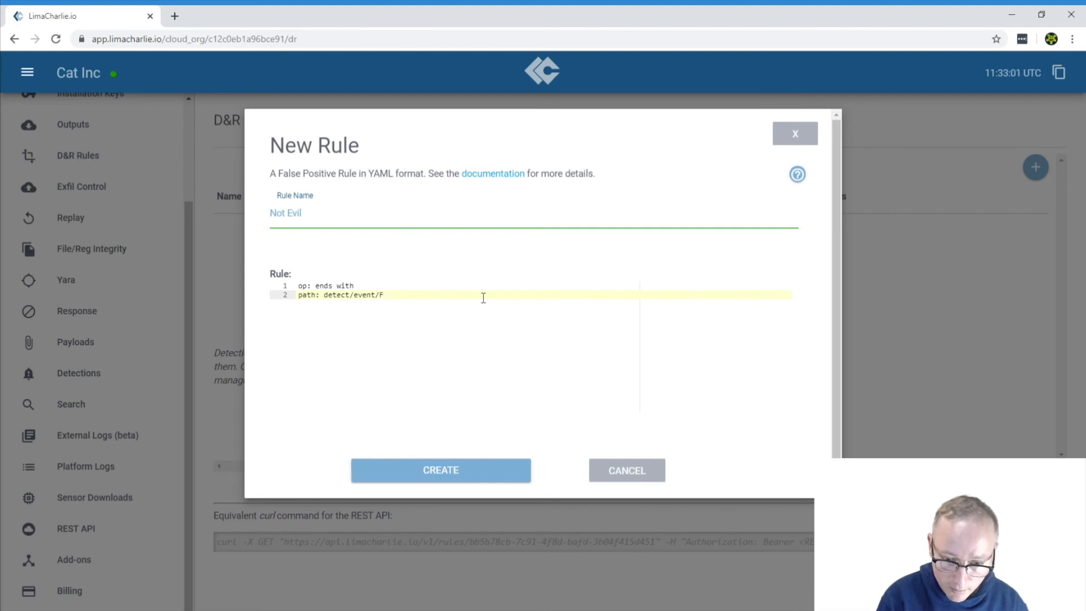
{"action": "type", "text": "ILE_PATH"}
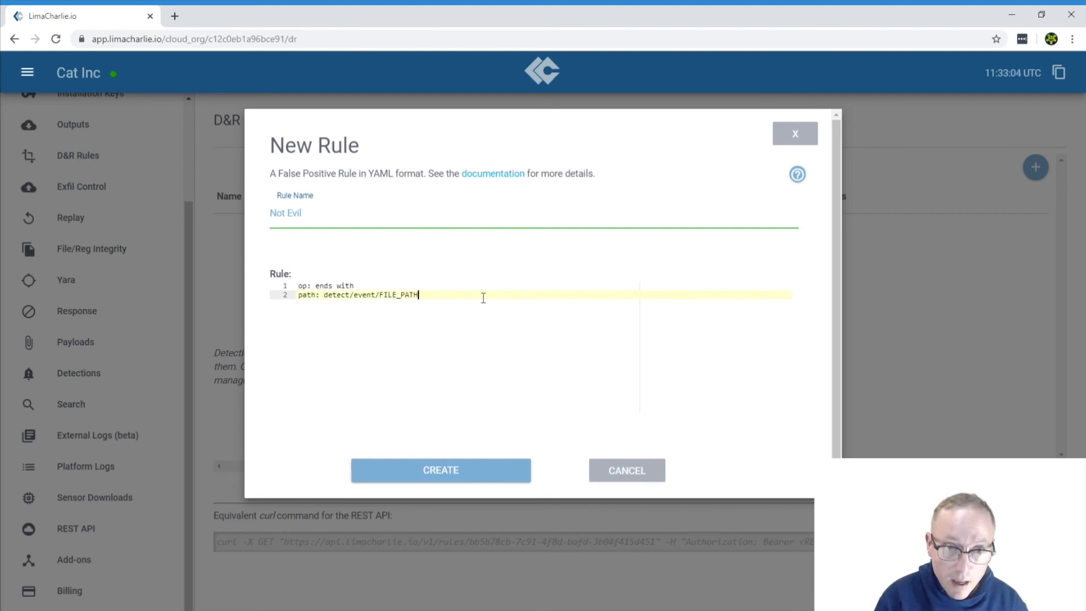
{"action": "key", "text": "Return"}
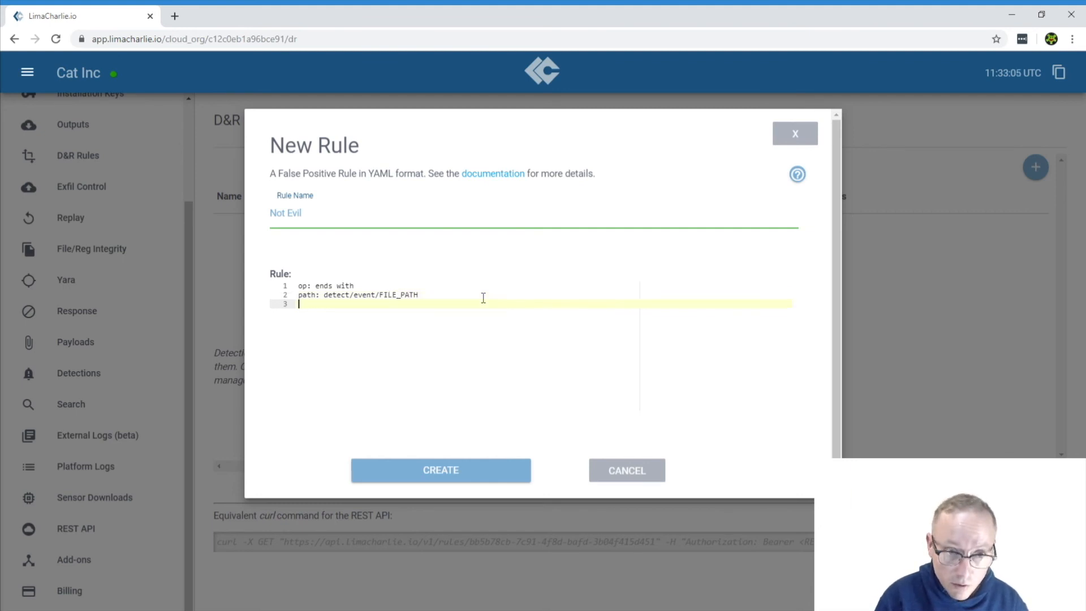
Step: Add the line value: not-evil.exe to the rule and create the false positive rule
{"action": "type", "text": "value"}
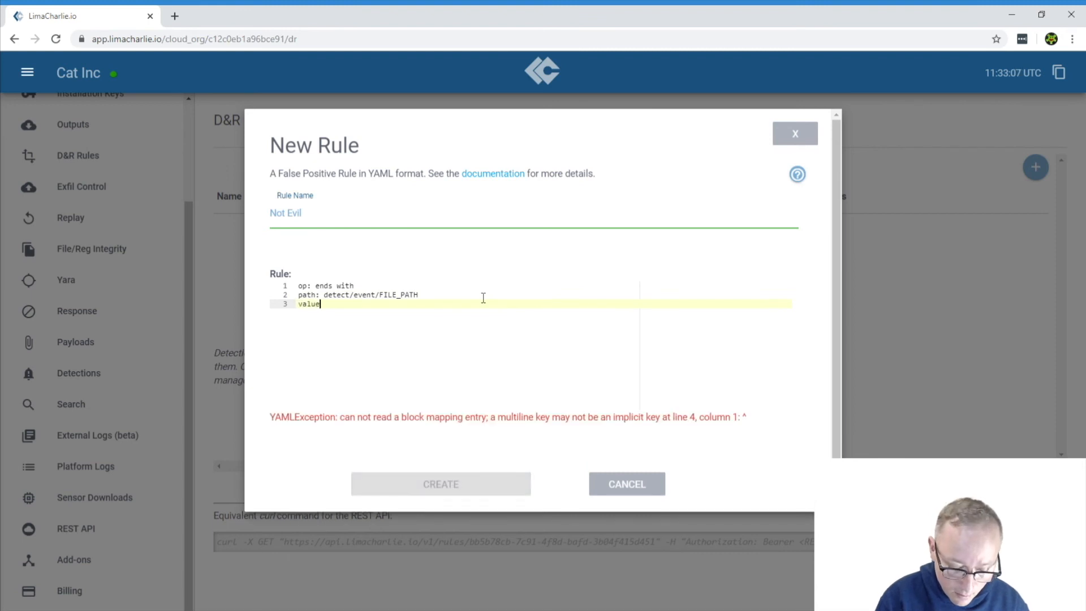
{"action": "type", "text": ": not-eveil"}
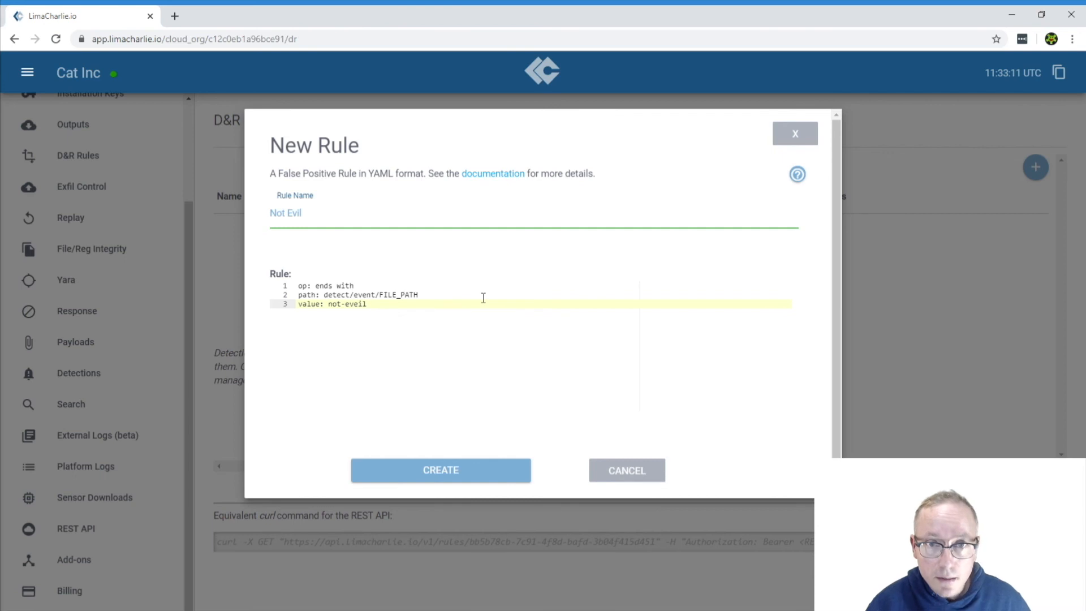
{"action": "key", "text": "BackSpace"}
{"action": "key", "text": "BackSpace"}
{"action": "key", "text": "BackSpace"}
{"action": "type", "text": "il.exe"}
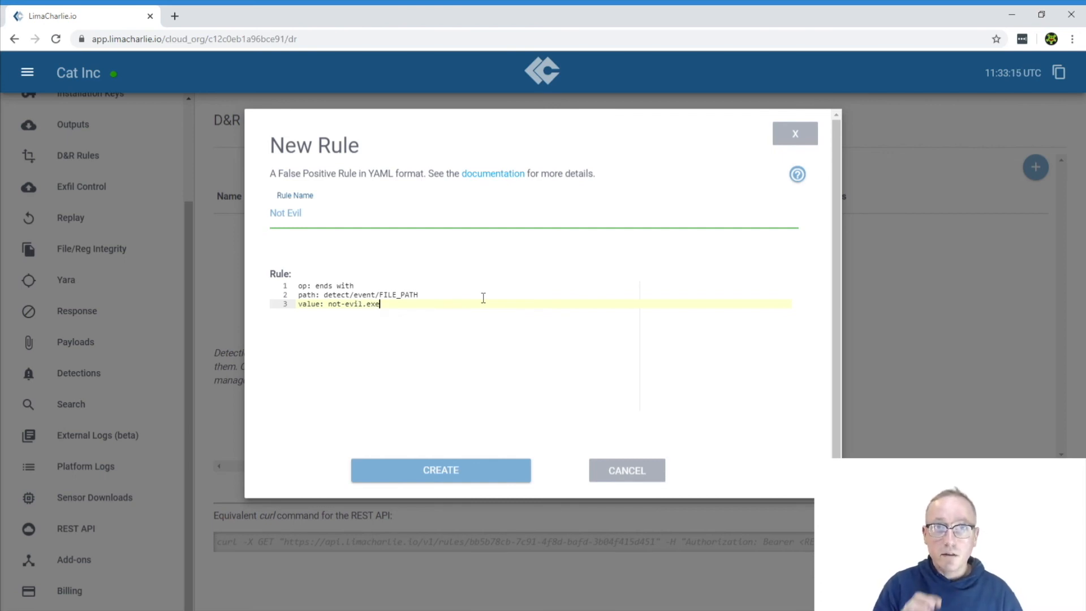
{"action": "left_click", "coordinate": [461, 468]}
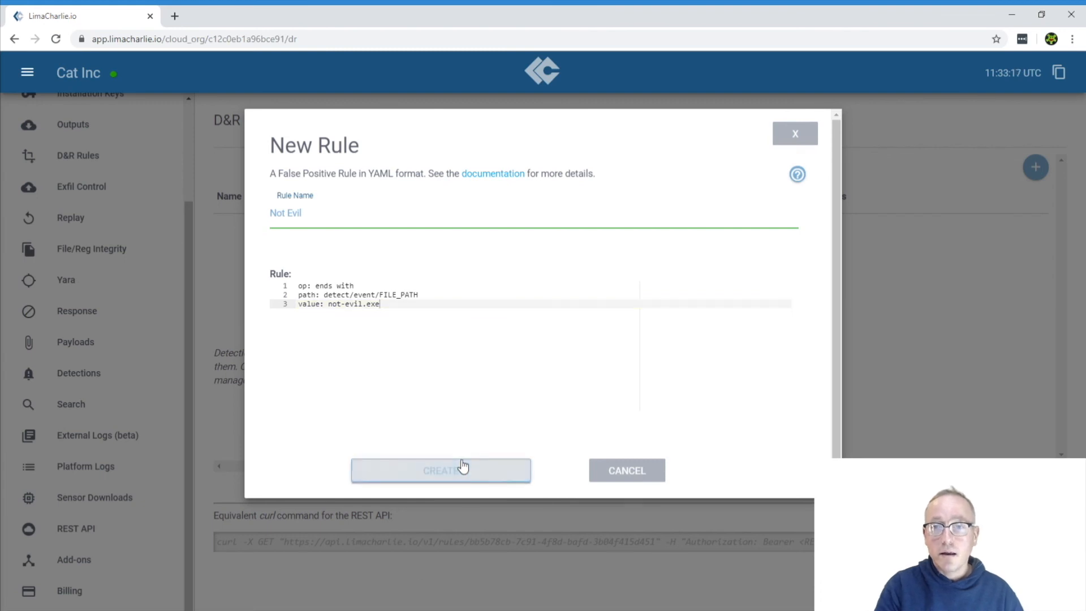